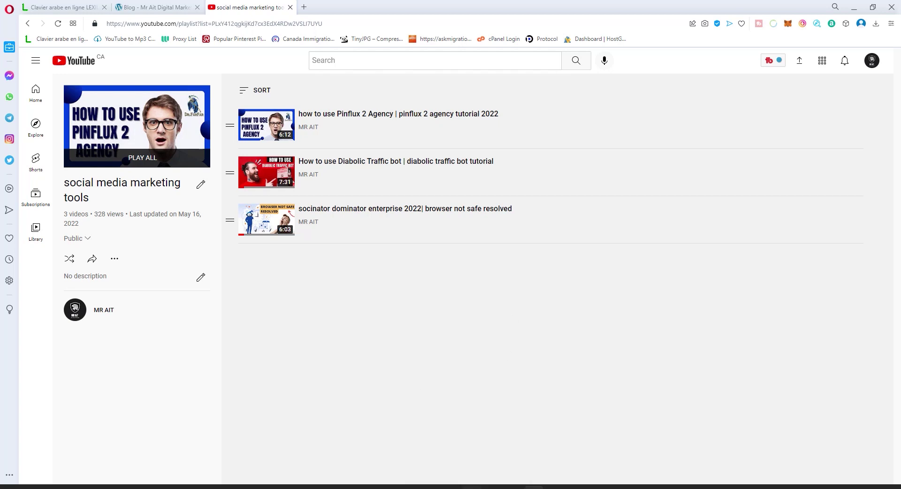
- Switch to Diabolic Traffic Bot and arrange its window beside the browser window
click(472, 486)
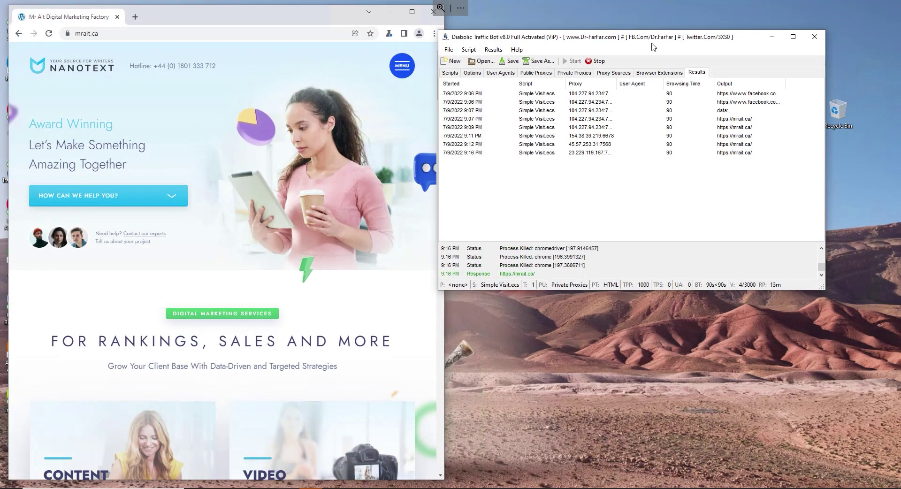
drag(628, 41, 662, 56)
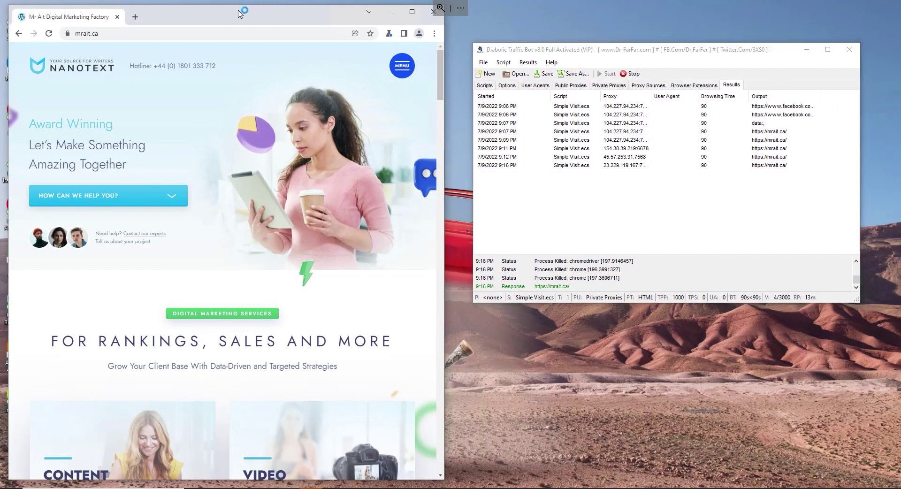
drag(288, 14, 291, 13)
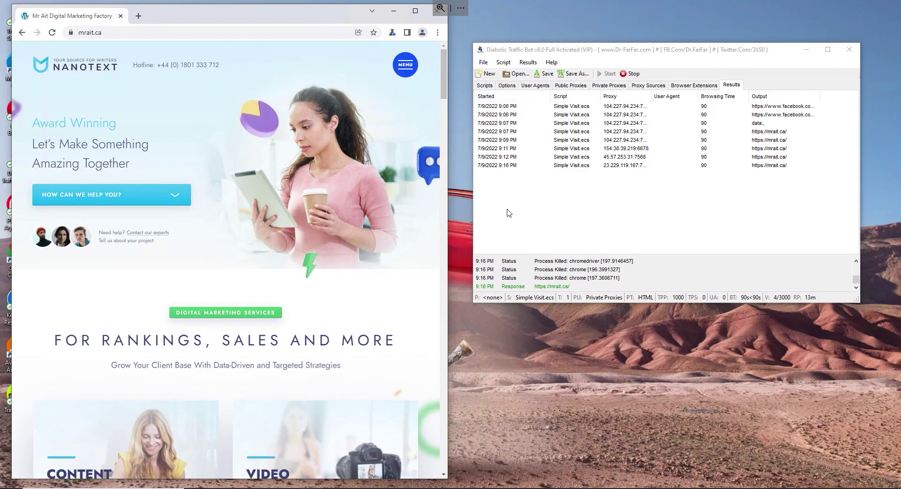
- Examine the start times of the completed runs in the results list and reposition the bot's window
click(522, 112)
drag(509, 203, 501, 97)
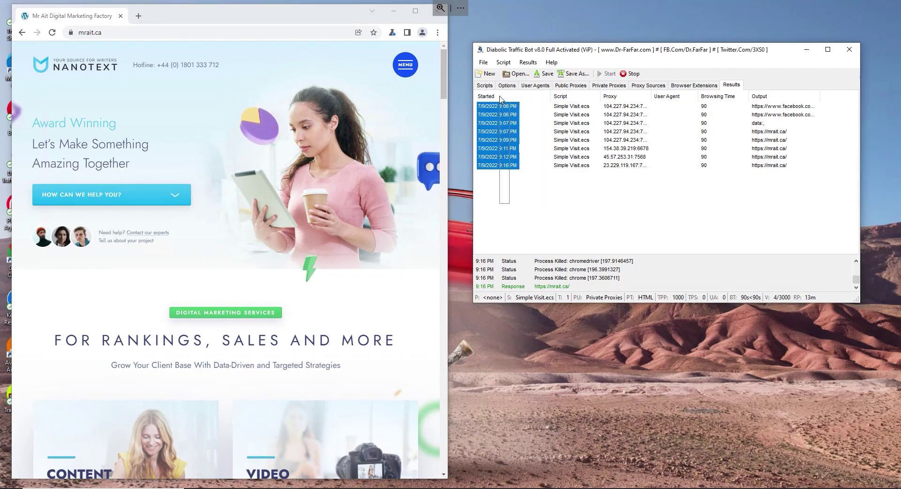
mouse_move(575, 53)
mouse_down()
mouse_move(538, 51)
mouse_move(582, 50)
mouse_up()
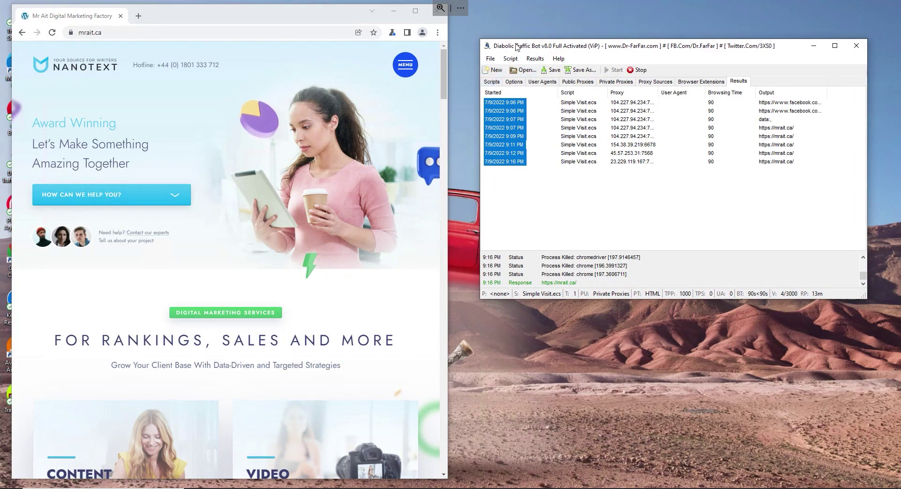
drag(516, 47, 503, 44)
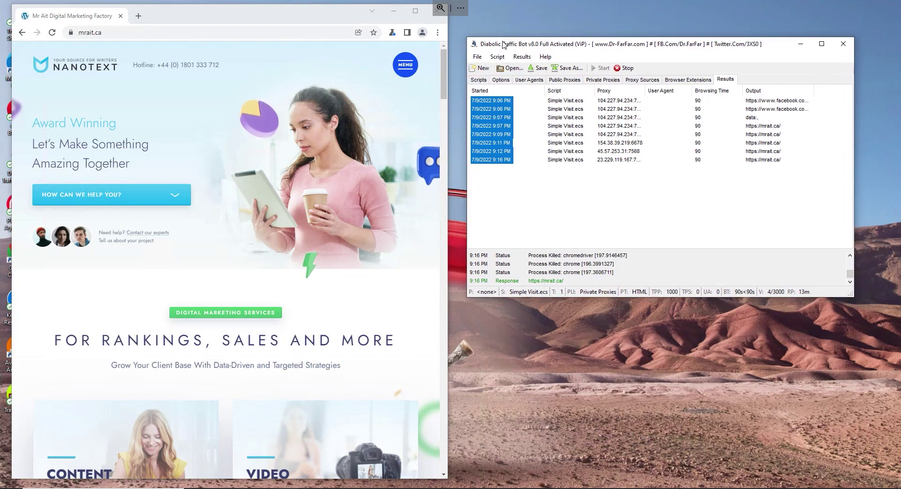
- Select the Simple Visit.ecs script and check the target address in its URL list
click(483, 84)
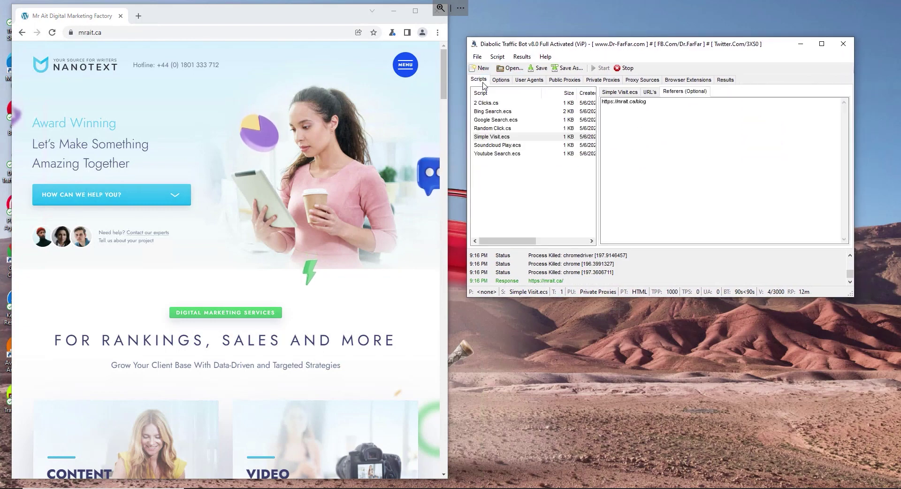
click(489, 137)
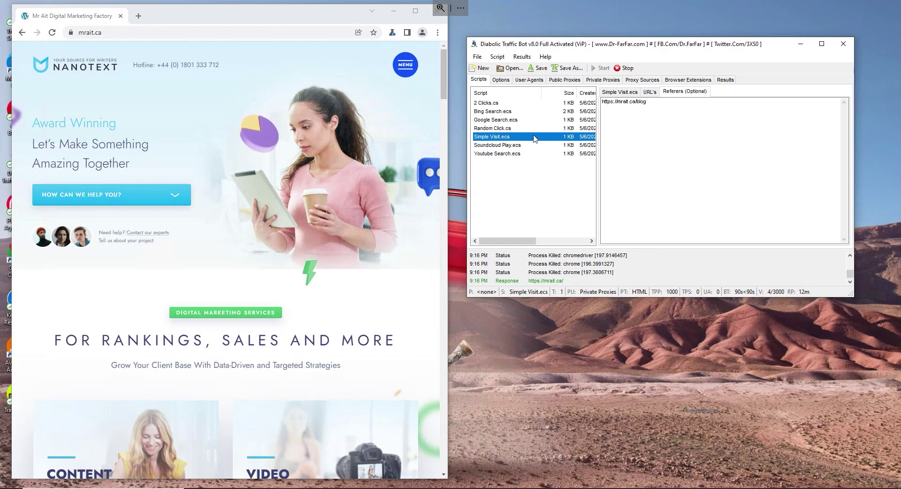
click(619, 92)
click(646, 93)
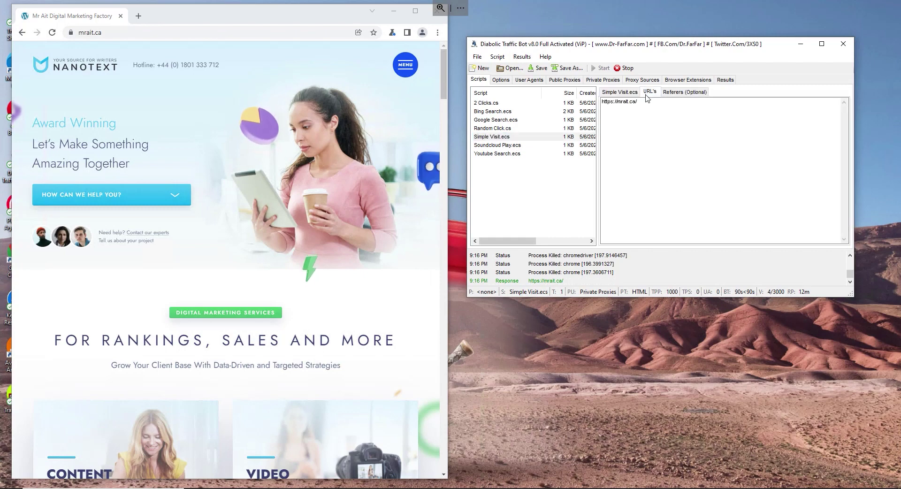
drag(649, 103, 589, 107)
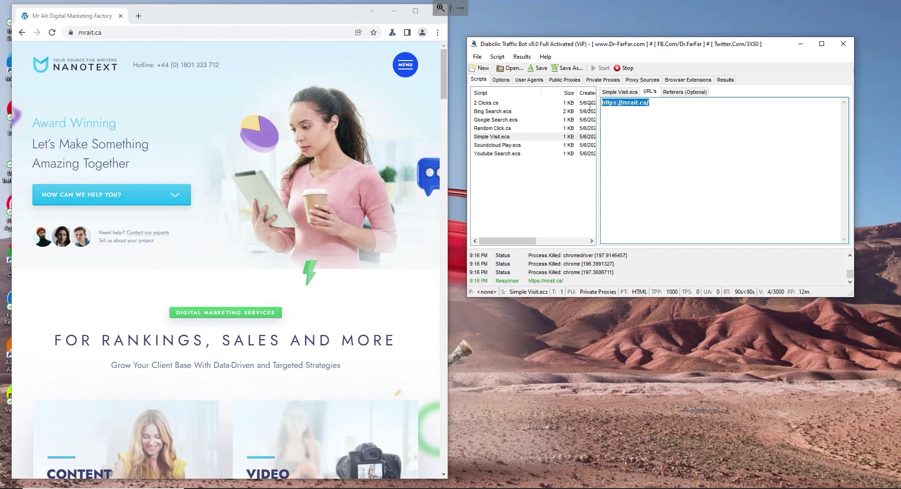
click(609, 108)
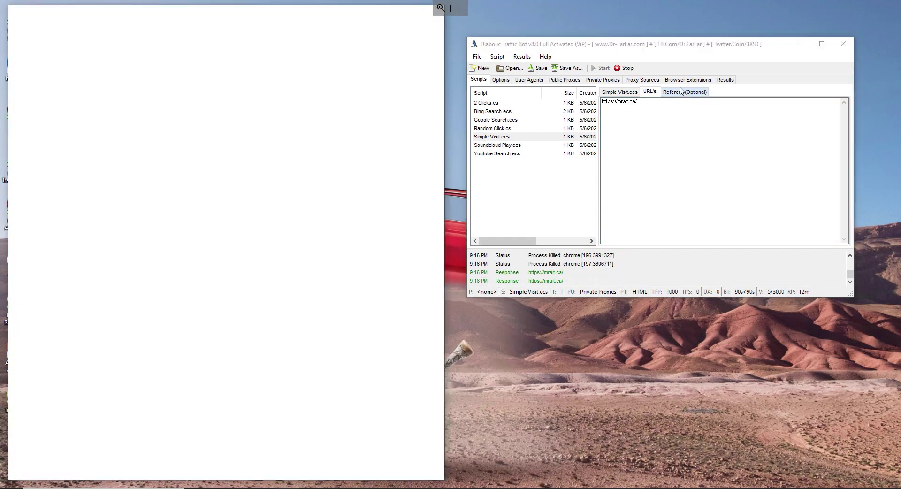
- Inspect the optional referer address of the Simple Visit.ecs script and compare it with the target URL
click(680, 91)
double_click(655, 103)
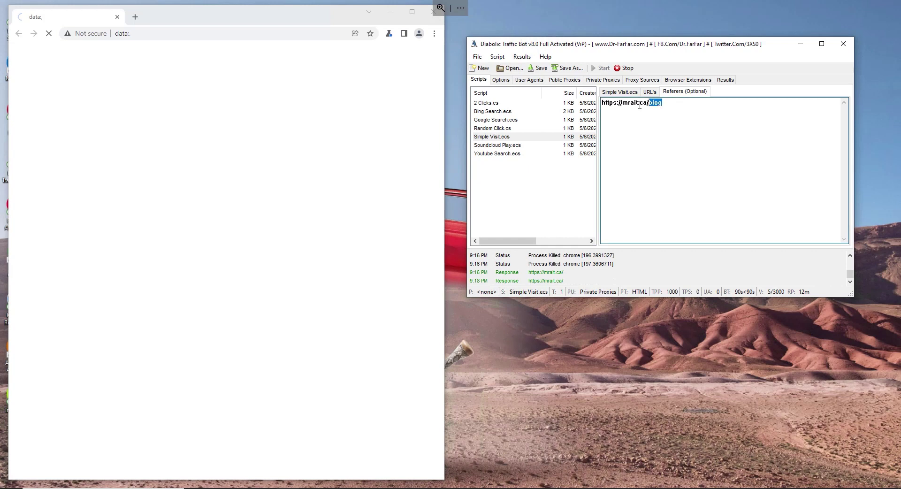
drag(639, 106, 604, 104)
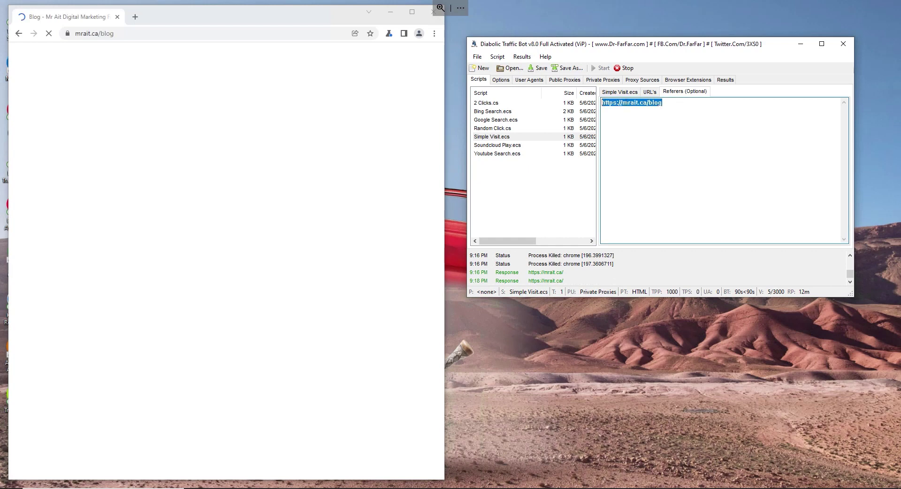
click(668, 103)
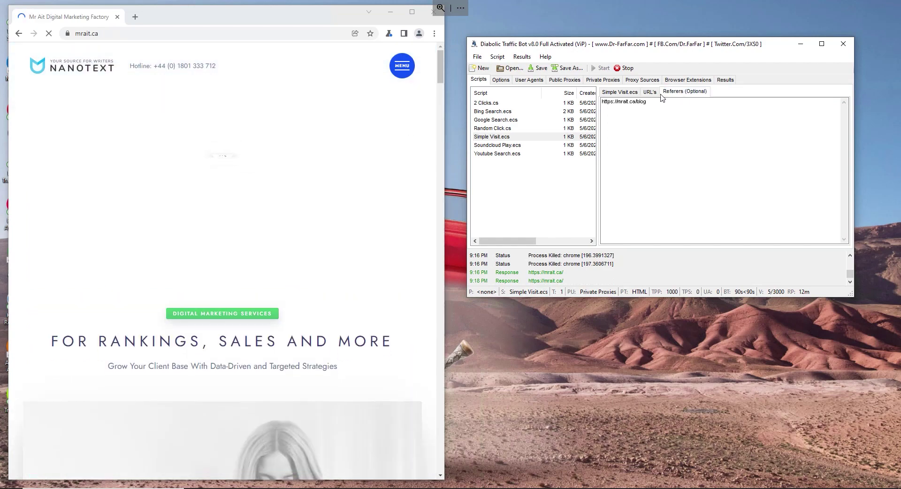
click(652, 93)
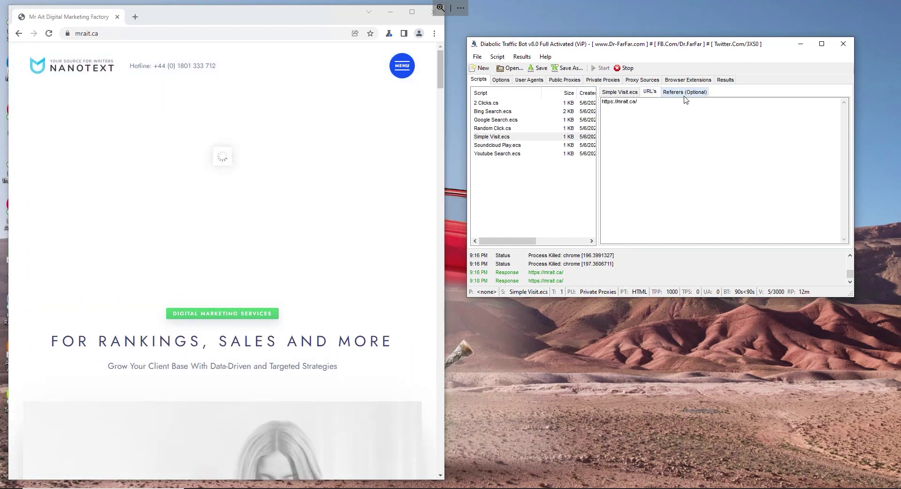
click(684, 92)
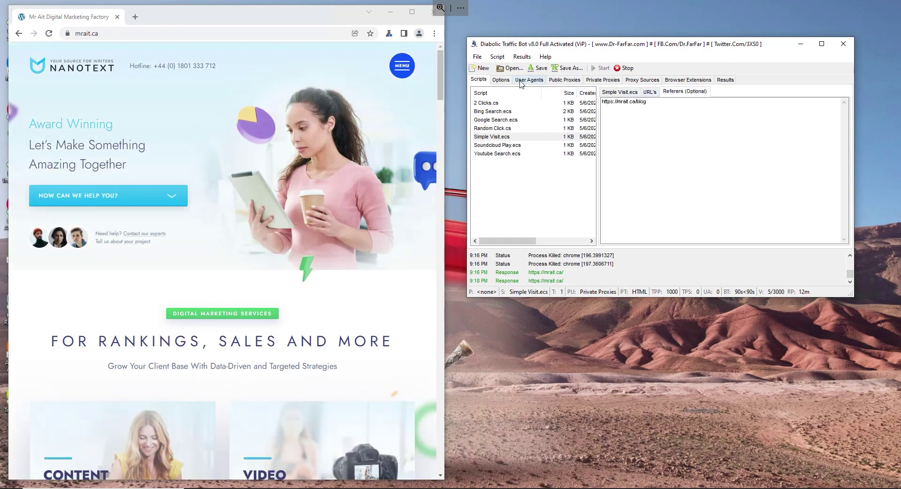
- Look through the list of private proxies loaded in the bot
click(603, 79)
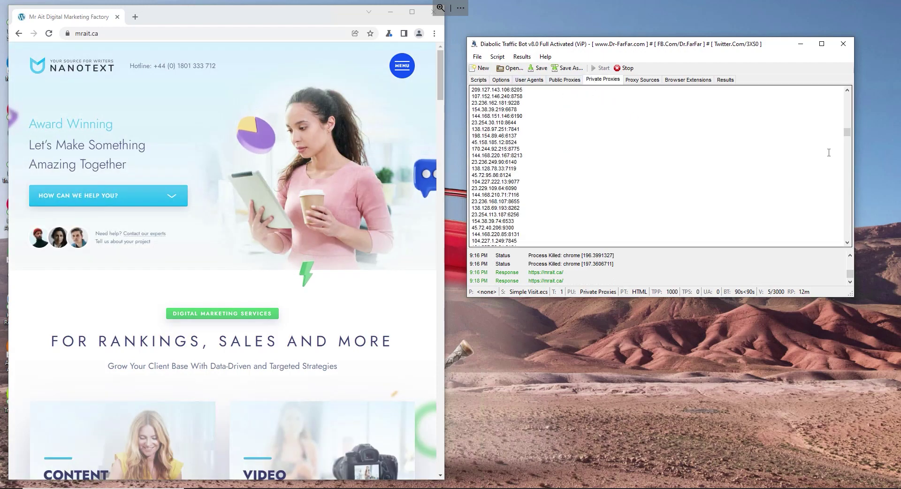
scroll(828, 153, down, 10)
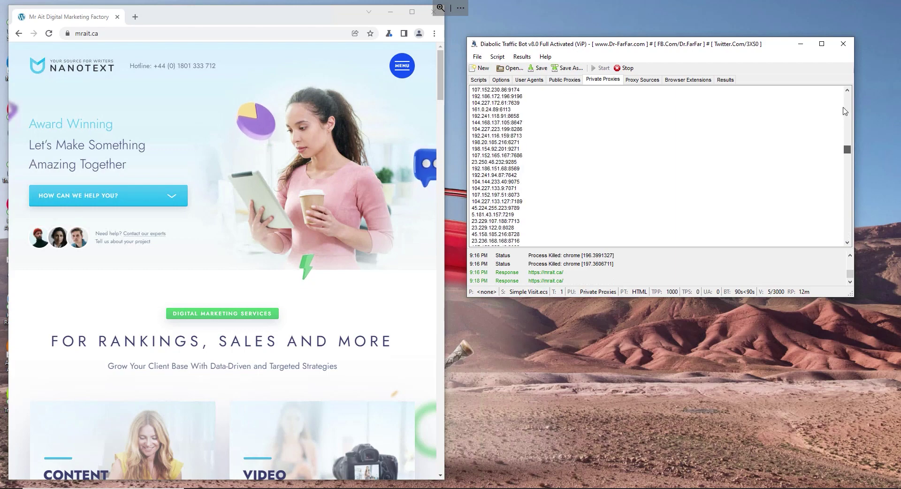
scroll(845, 108, up, 20)
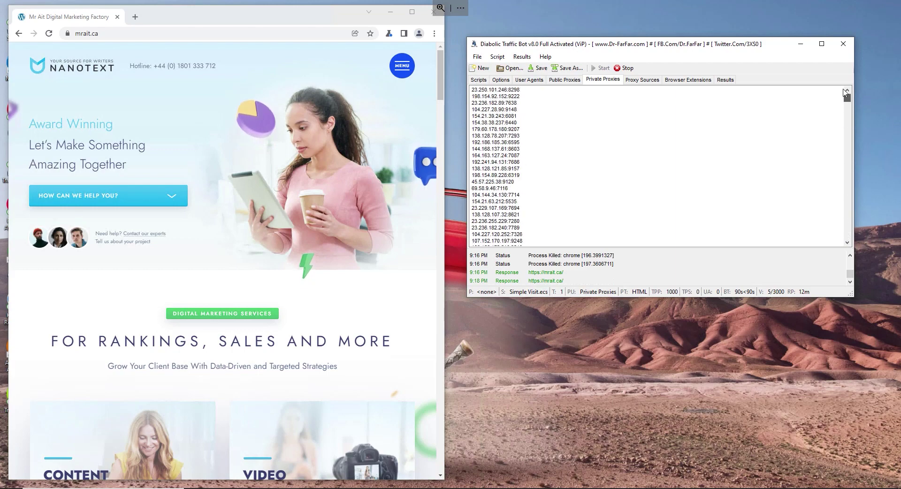
- Return to the Simple Visit.ecs script, reposition the bot's window and examine its URL and referer entries again
click(478, 80)
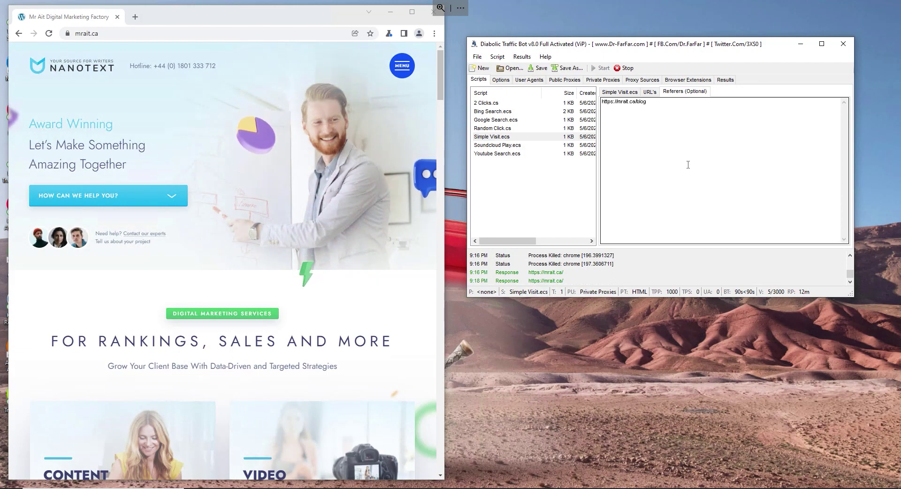
drag(569, 49, 577, 71)
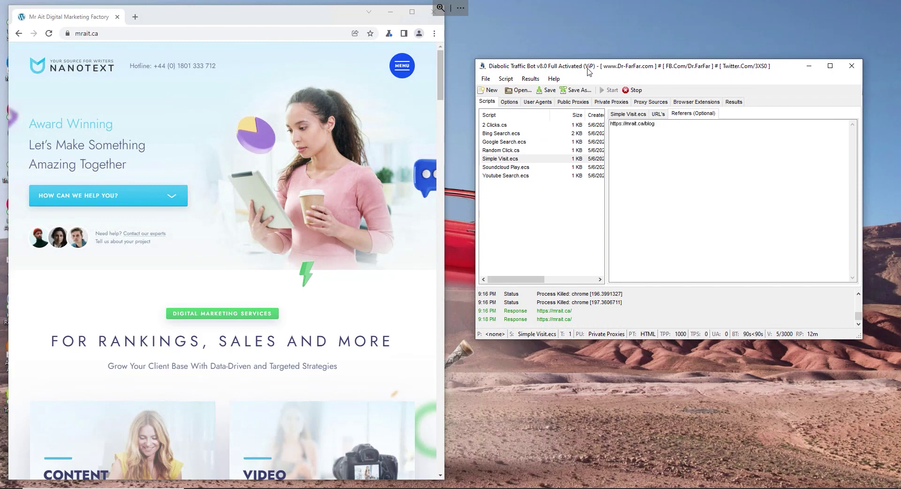
drag(587, 70, 571, 72)
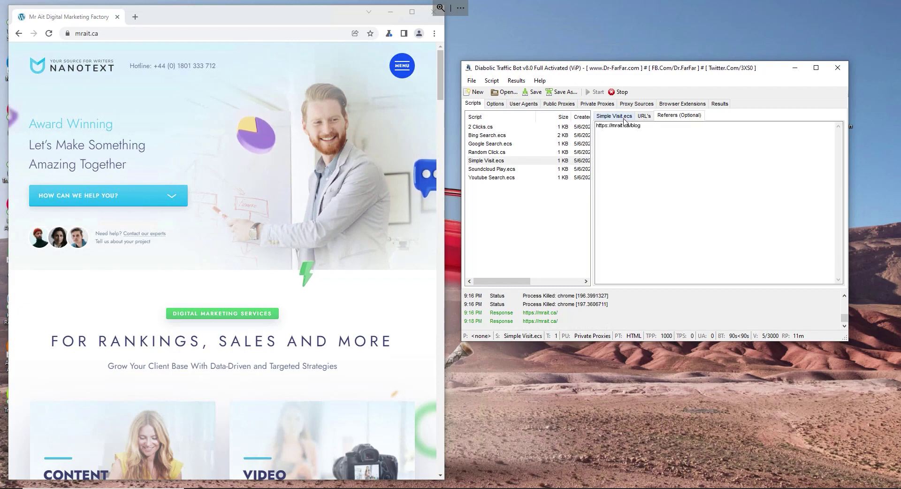
click(644, 115)
drag(643, 127, 623, 135)
click(679, 116)
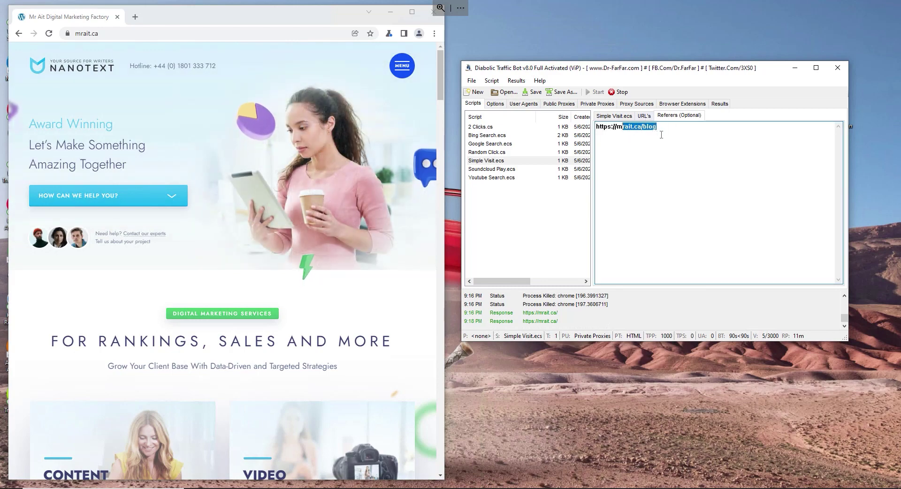
click(644, 115)
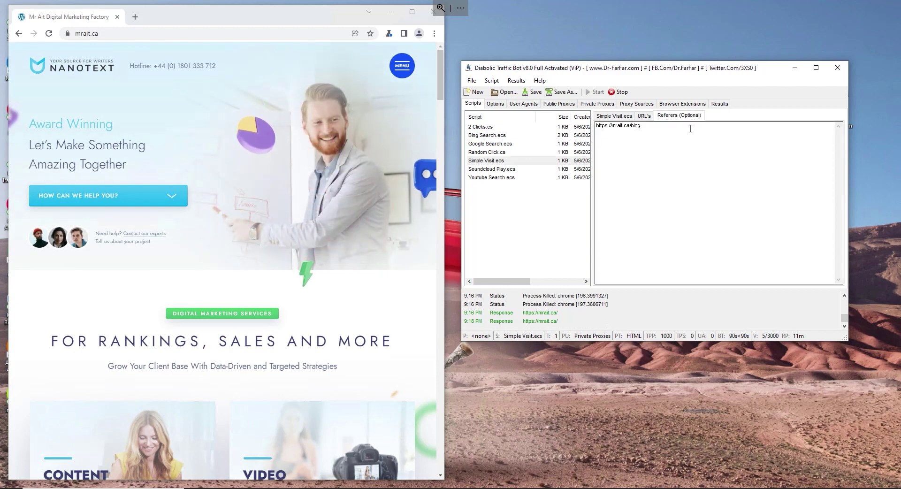
drag(691, 131, 597, 132)
drag(656, 126, 622, 126)
- Review the run options and highlight a block of entries in the private proxies list
click(499, 104)
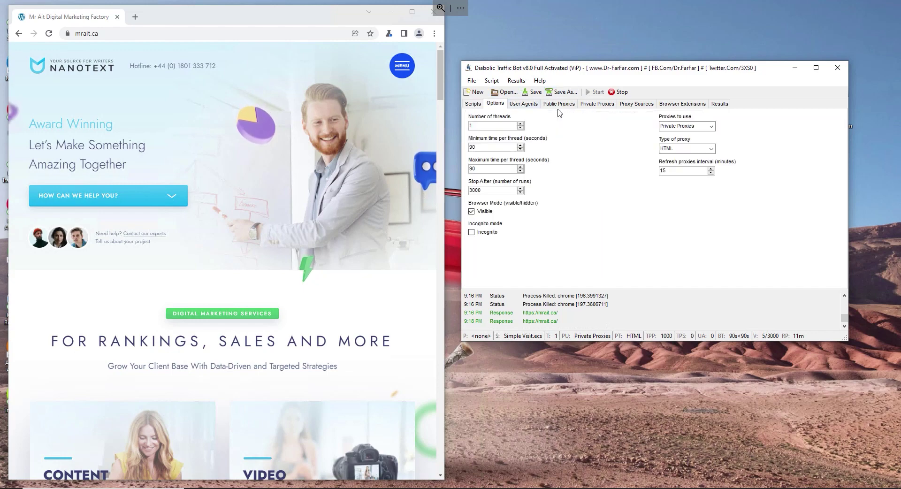
click(593, 106)
drag(487, 278, 830, 126)
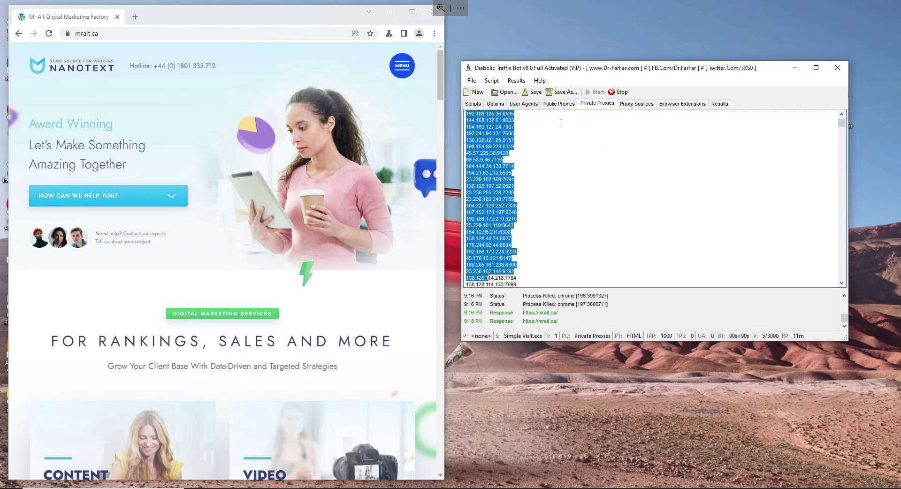
click(475, 105)
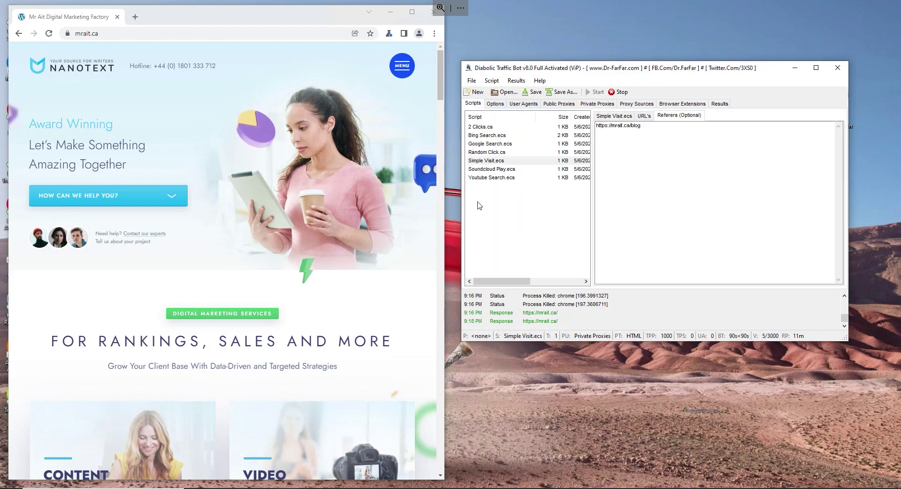
- Examine the stop-after number of runs in the run options and glance at the user agents
click(492, 104)
double_click(493, 190)
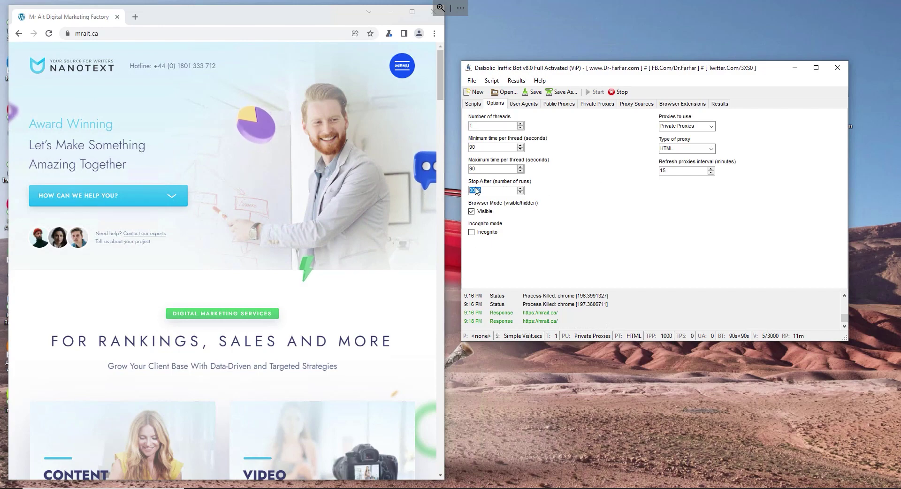
drag(472, 190, 481, 190)
mouse_move(650, 75)
mouse_down()
mouse_move(627, 72)
mouse_move(645, 72)
mouse_up()
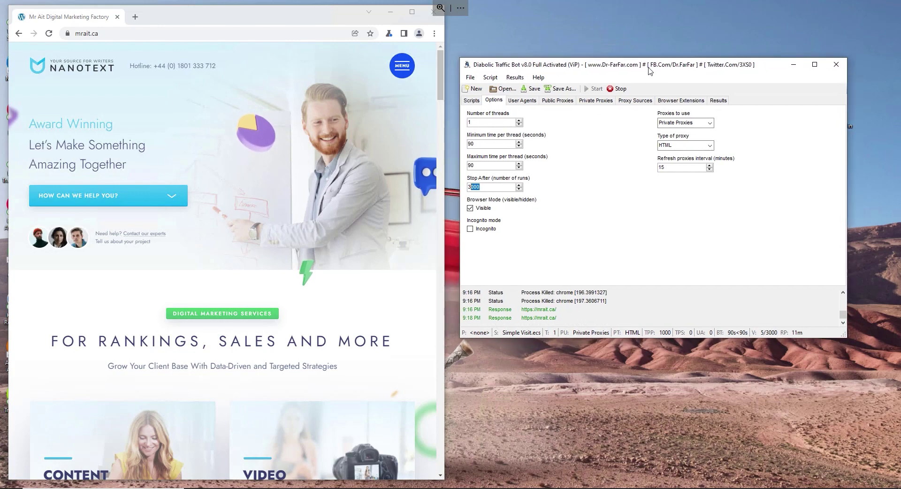
click(521, 102)
click(492, 104)
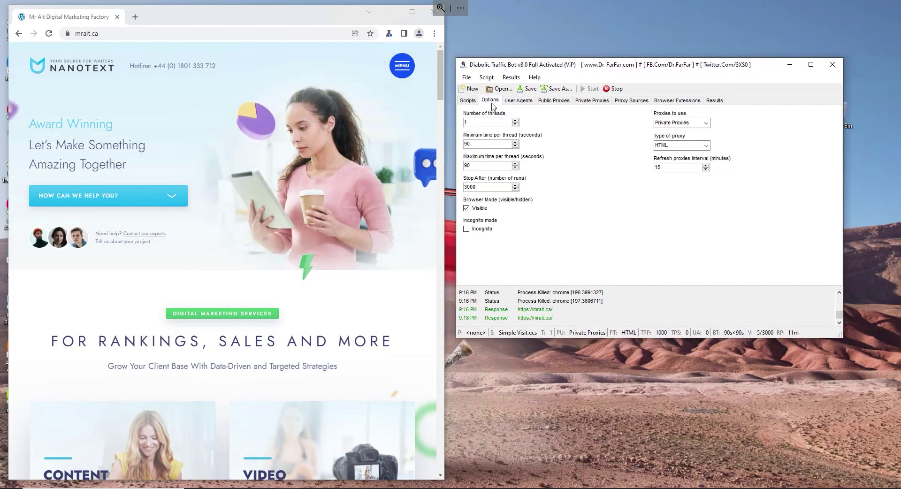
- Go back to the Simple Visit.ecs script and compare its target URL with its optional referer
click(467, 100)
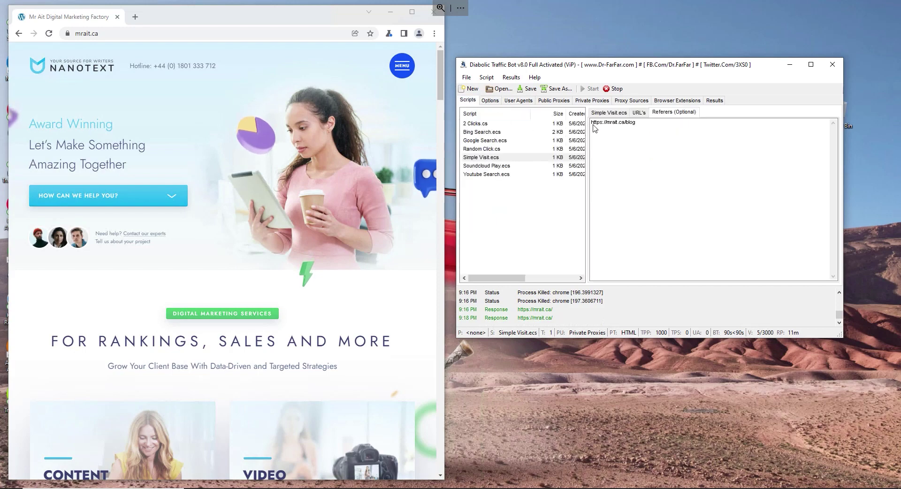
click(639, 112)
drag(639, 124, 591, 129)
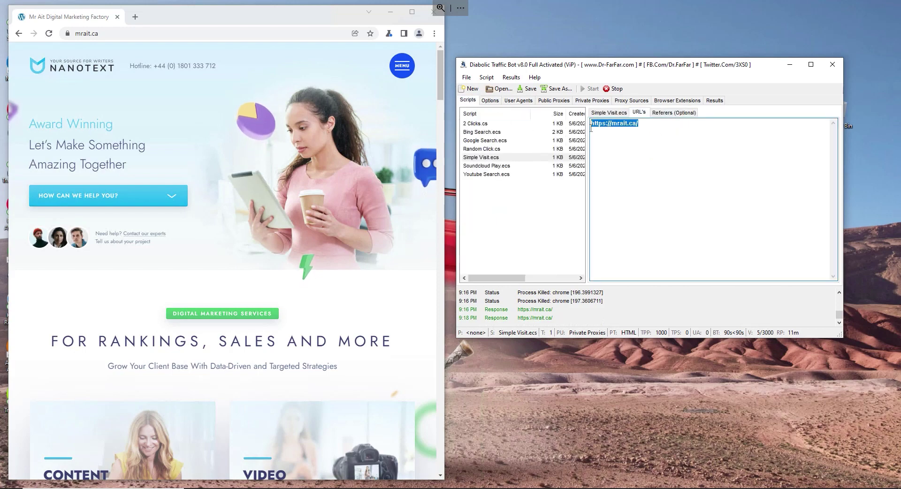
click(674, 112)
click(672, 130)
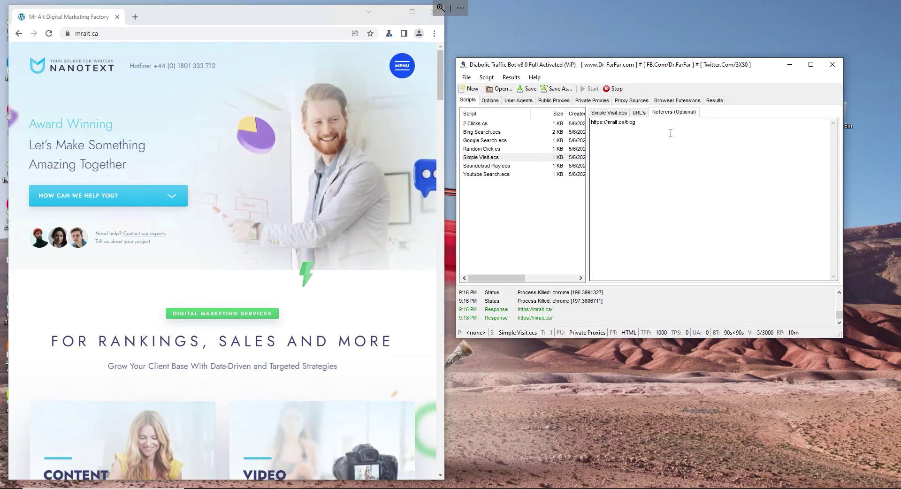
drag(671, 133, 620, 133)
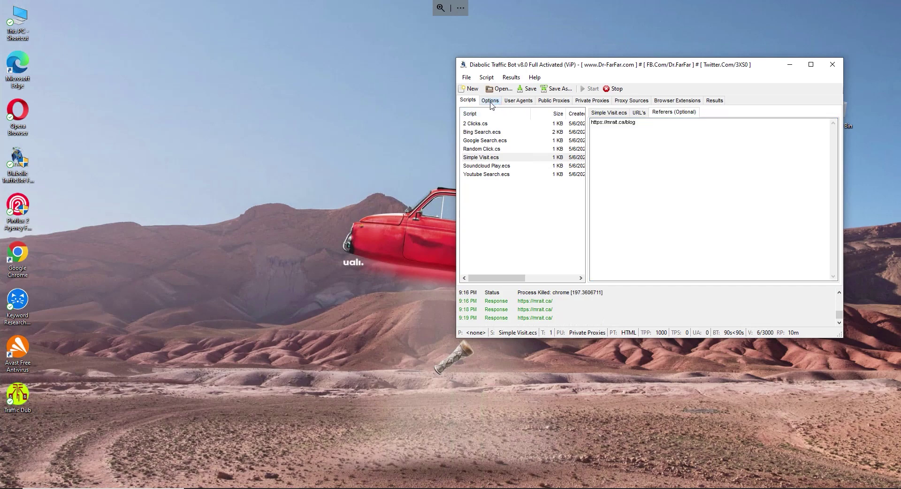
- Open the run options and examine the number of threads
click(490, 101)
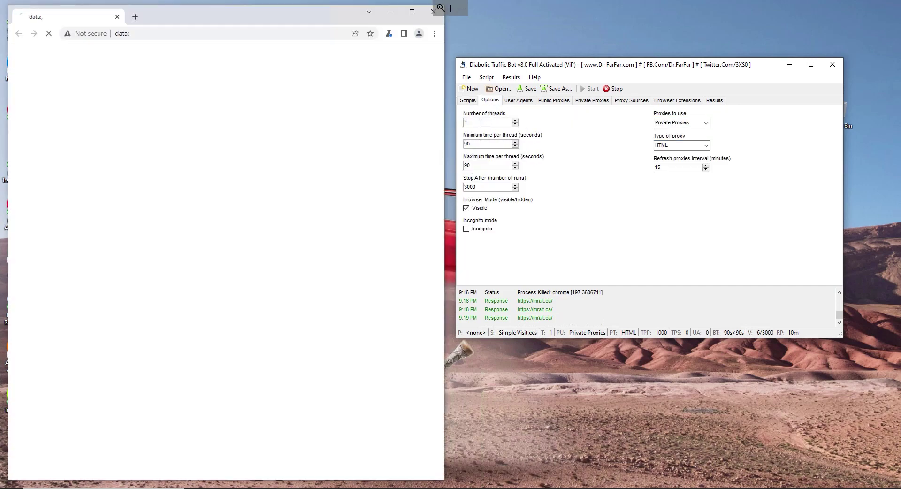
drag(480, 122, 463, 122)
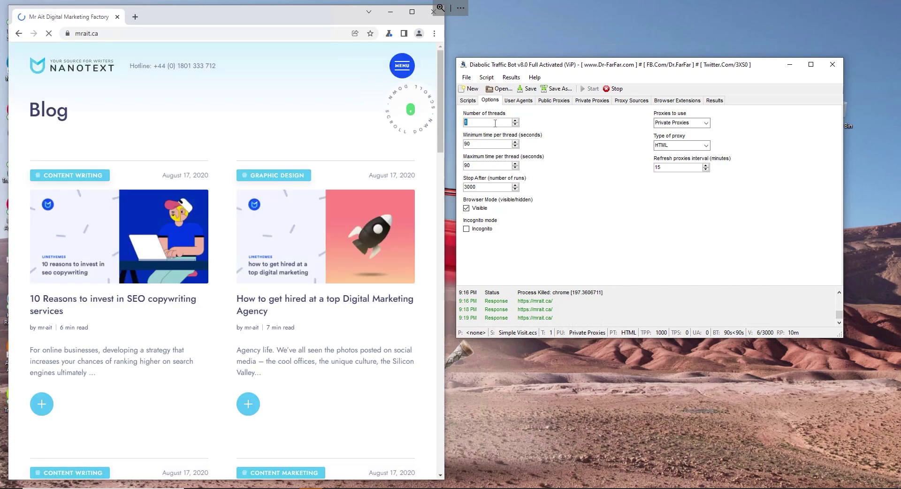
click(468, 125)
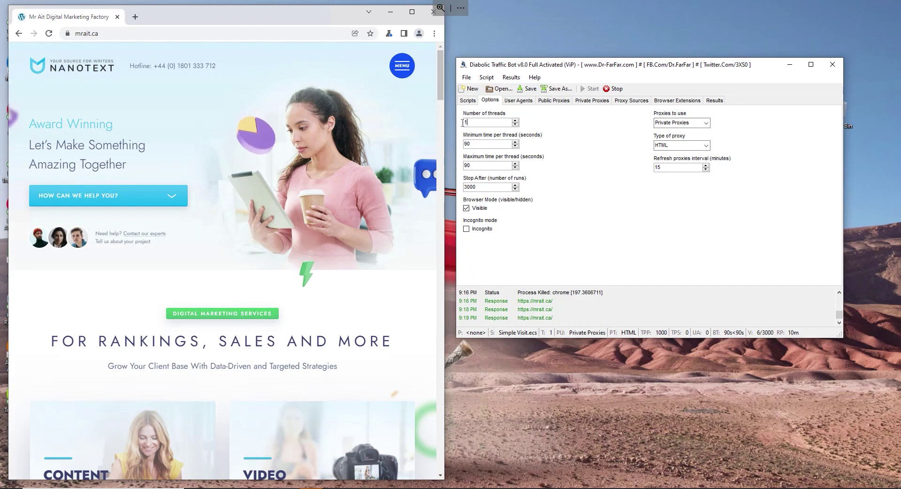
double_click(462, 123)
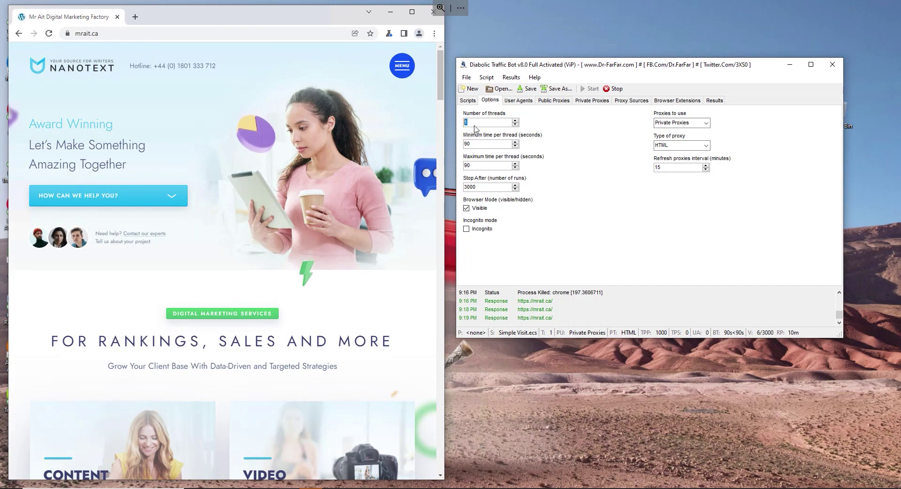
- Set the minimum time per thread to 60 seconds and check the stop-after number of runs
double_click(493, 144)
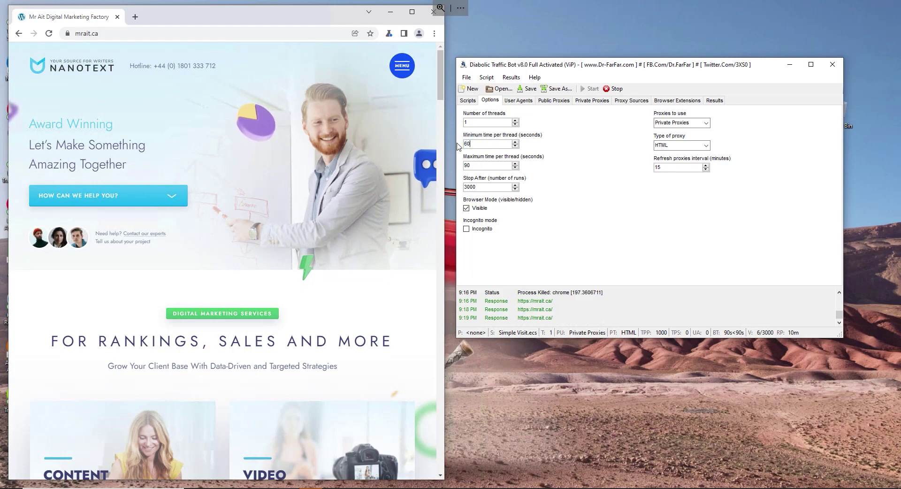
click(506, 166)
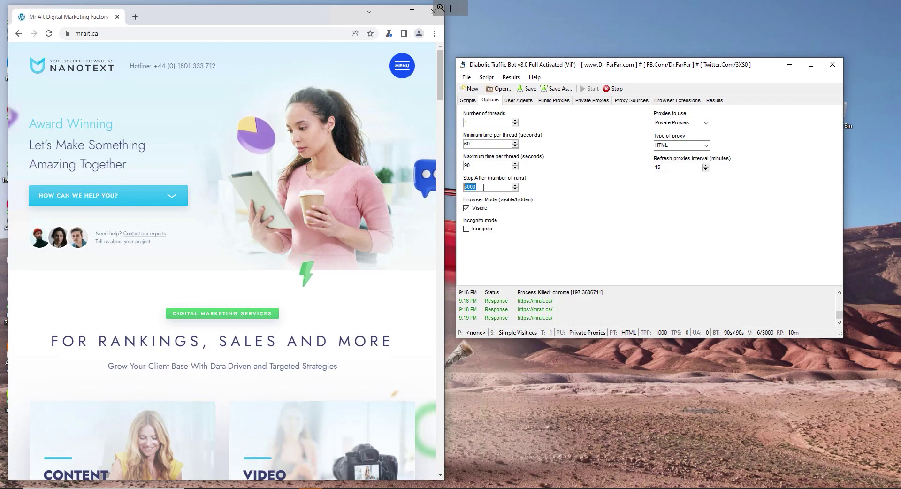
drag(458, 186, 458, 186)
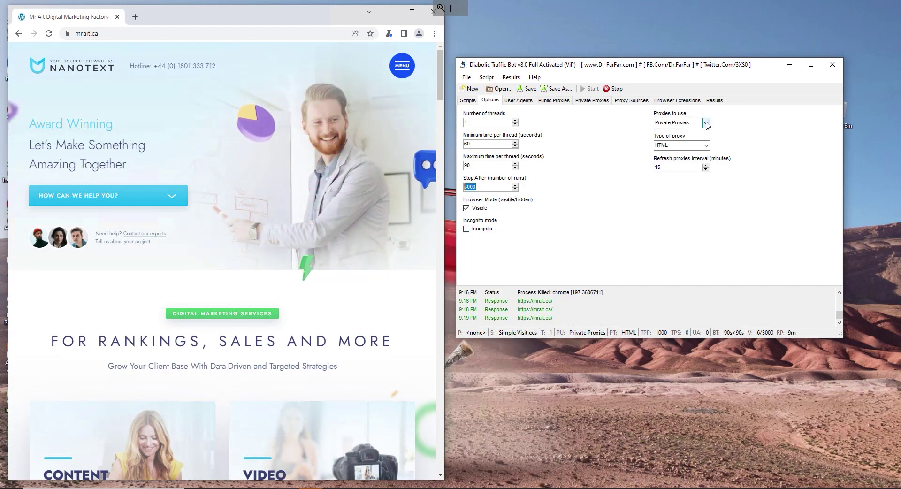
- Check the private proxies list and choose Private Proxies as the proxies to use in the run options
click(592, 100)
drag(493, 123, 486, 163)
click(489, 101)
click(706, 123)
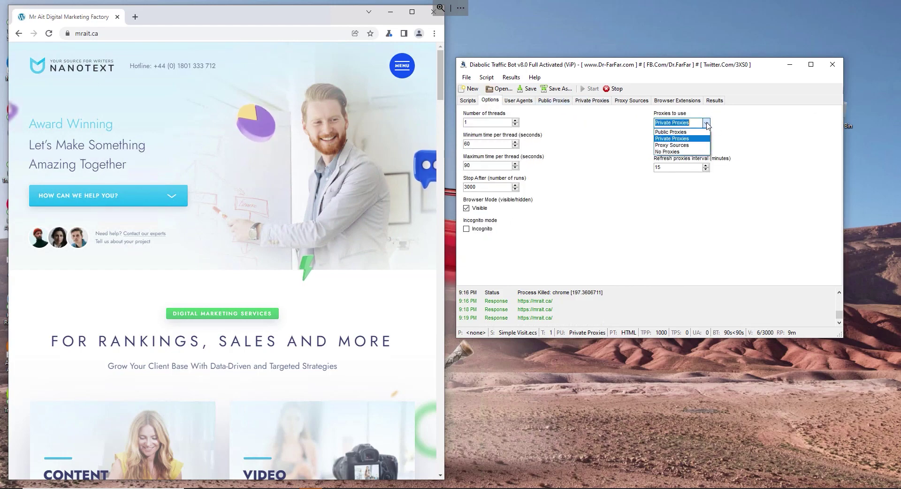
click(672, 139)
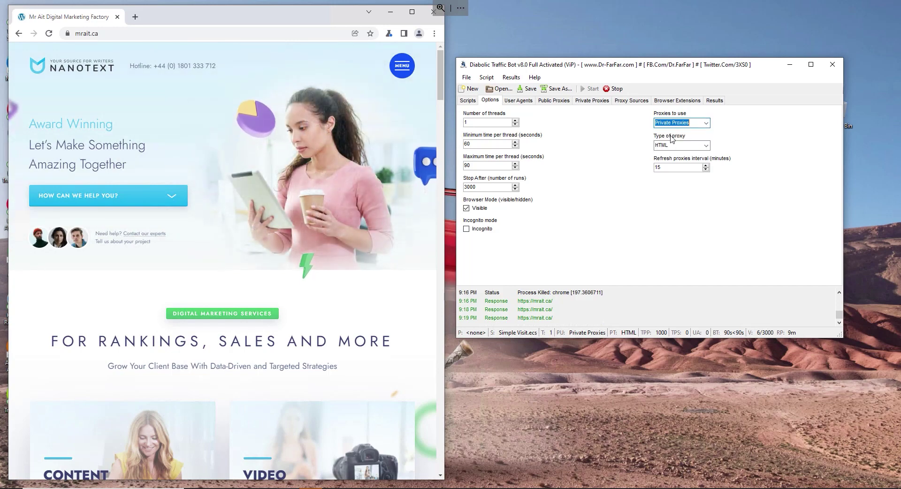
- Choose HTML as the type of proxy and review the proxy refresh interval
click(707, 149)
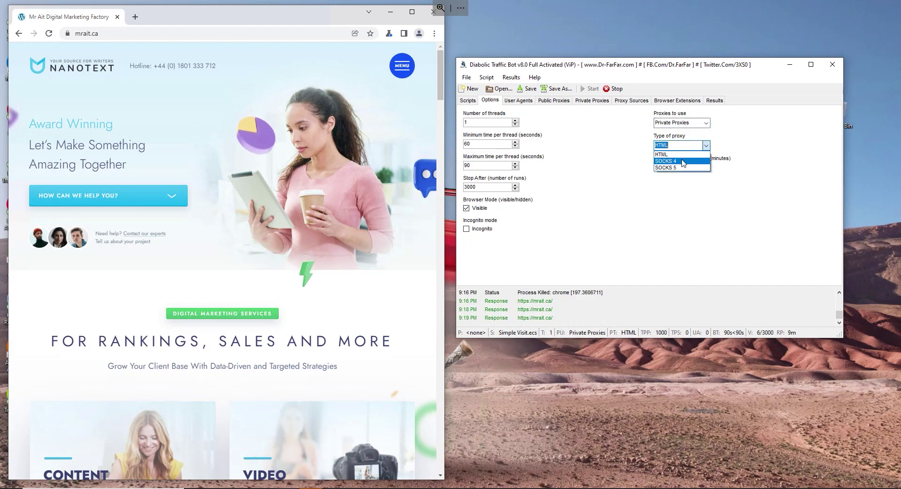
click(683, 155)
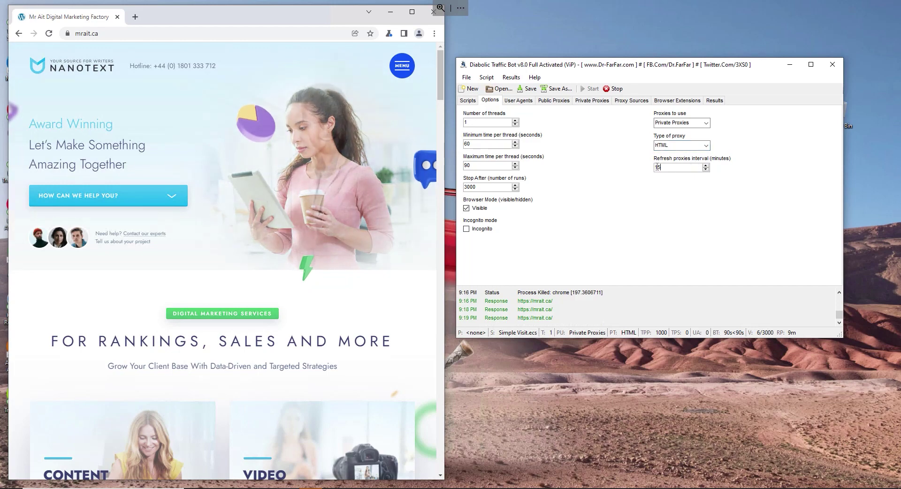
drag(671, 168, 659, 167)
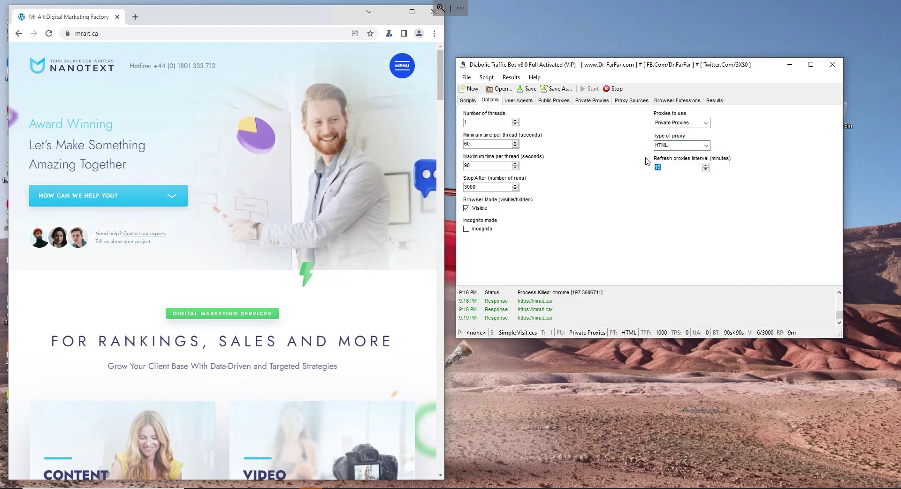
drag(669, 65, 670, 52)
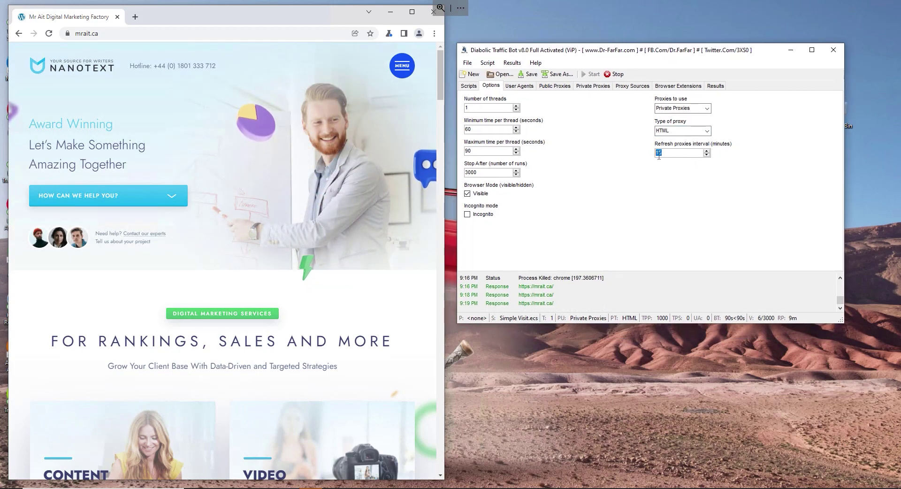
- Open the user agents list and search the web for "user agents" in a new browser tab
click(519, 86)
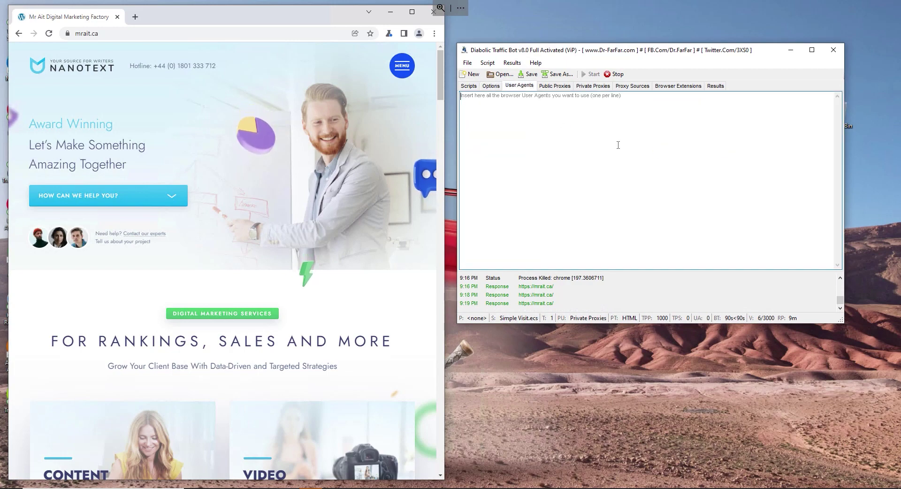
click(115, 5)
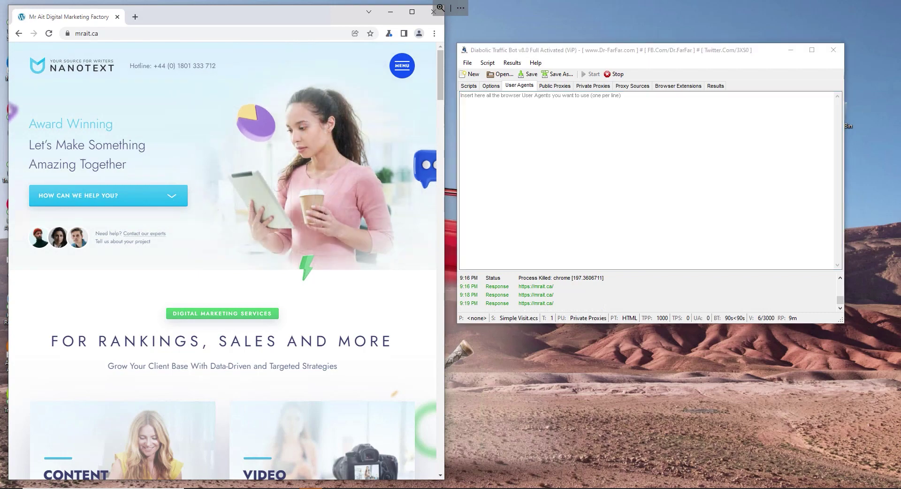
click(135, 16)
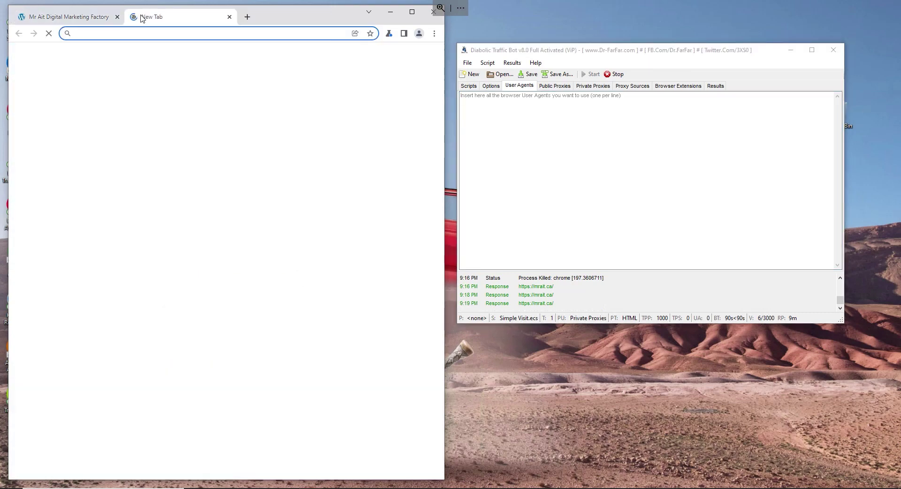
text(user )
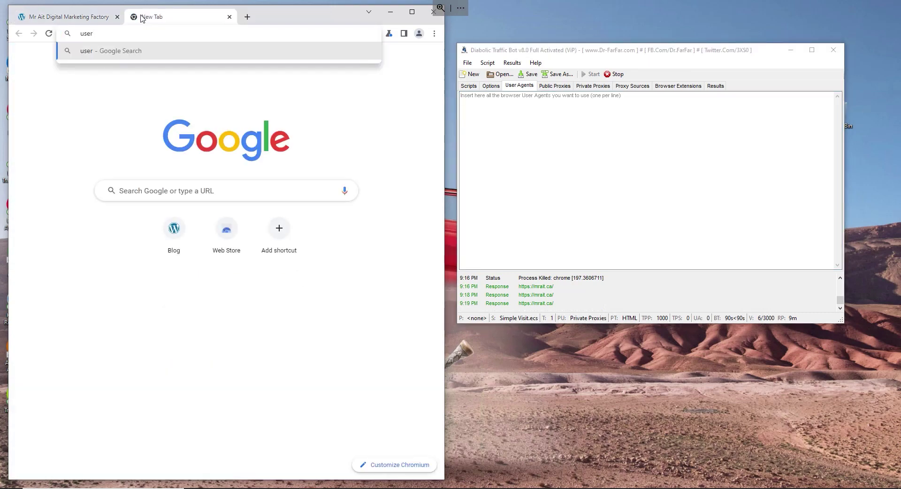
text(agents)
key(Return)
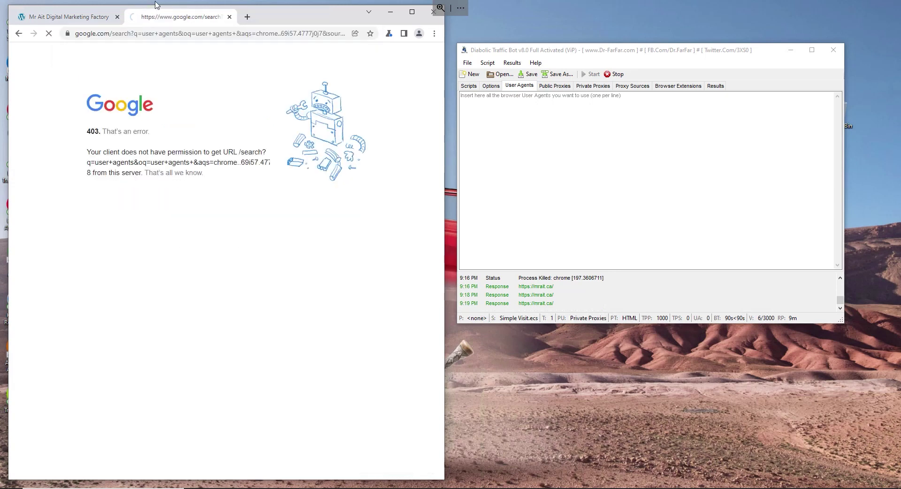
click(154, 33)
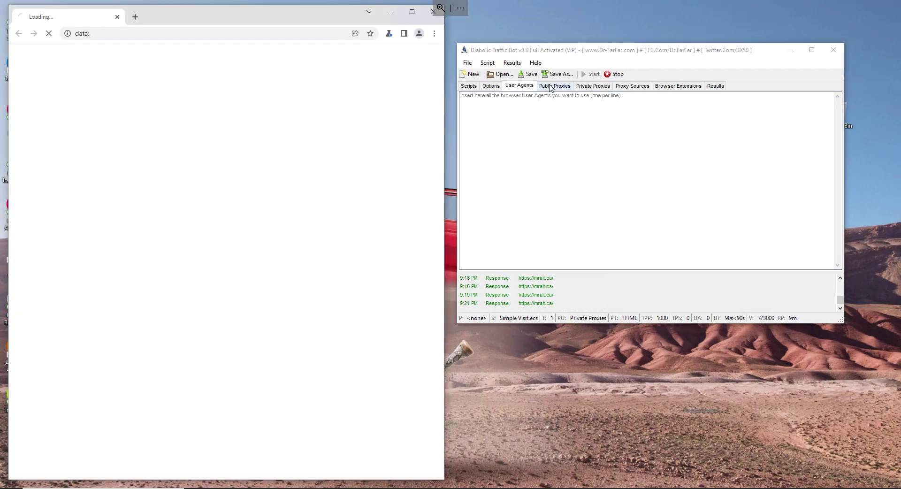
- Look through the public proxies, private proxies and proxy sources, and enable the Alexa Traffic Rank.crx browser extension
click(546, 87)
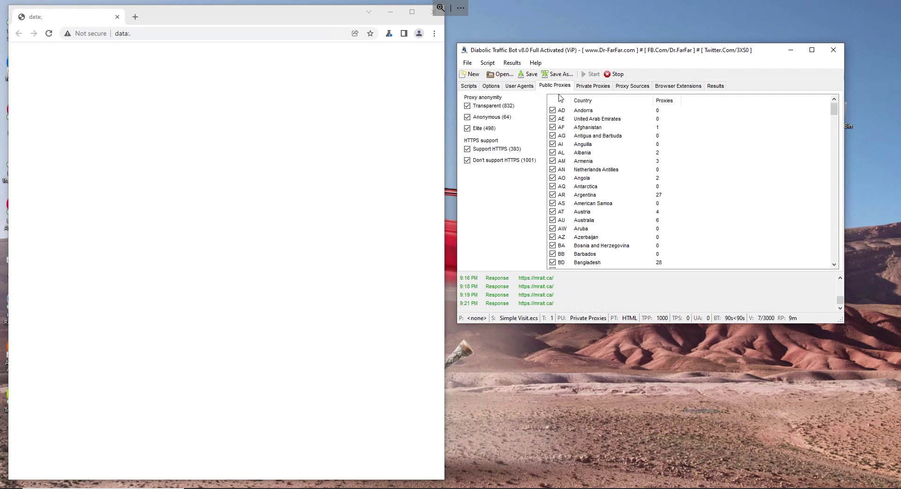
click(590, 87)
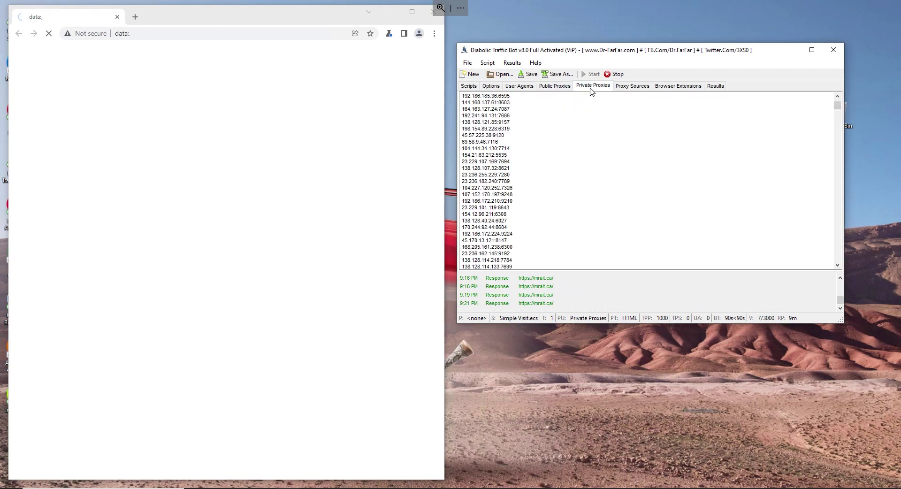
click(630, 88)
click(669, 88)
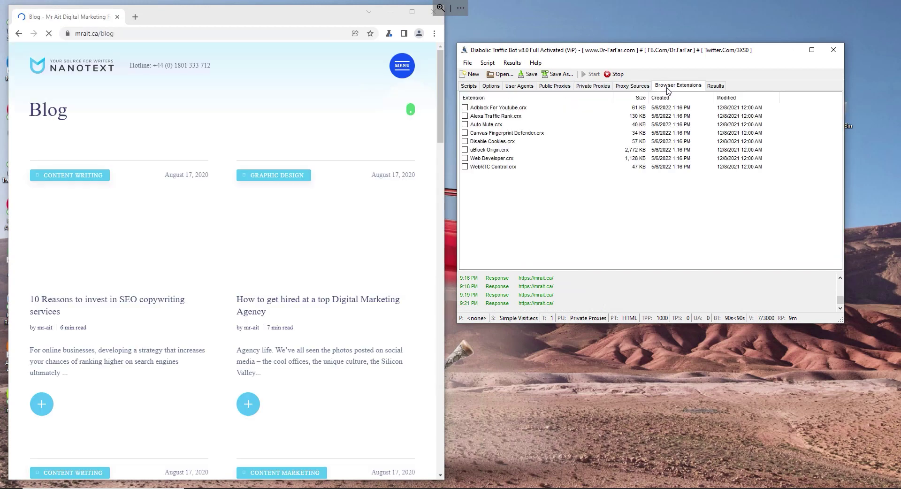
click(465, 116)
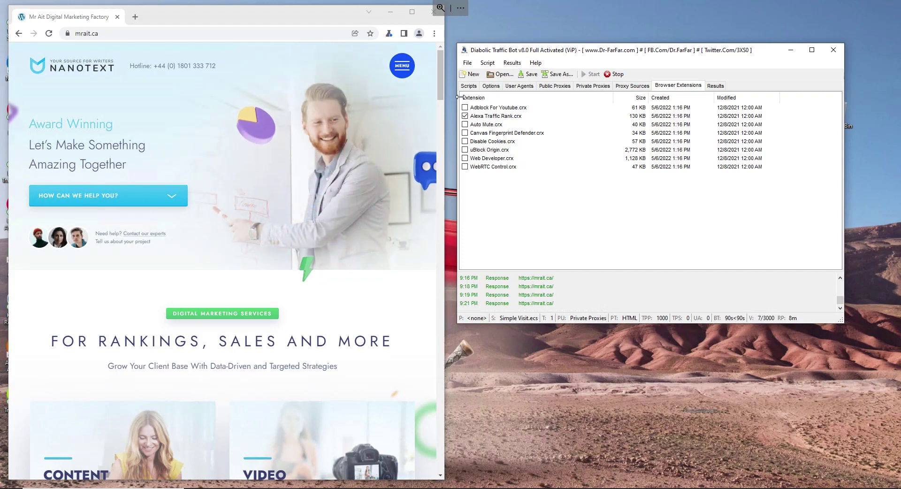
- Open the run results, examine the most recent Simple Visit.ecs entry and reposition the bot's window beside the browser
drag(557, 44, 596, 41)
click(755, 84)
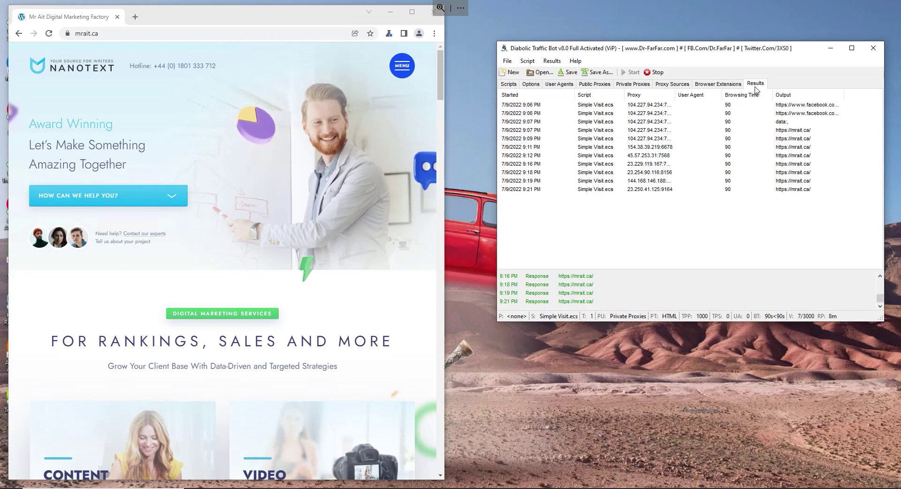
drag(782, 57, 720, 45)
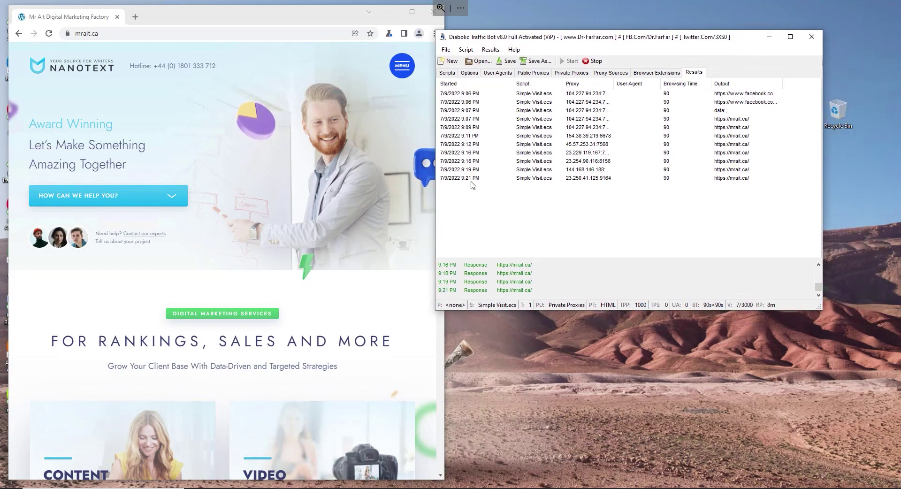
drag(472, 147, 475, 188)
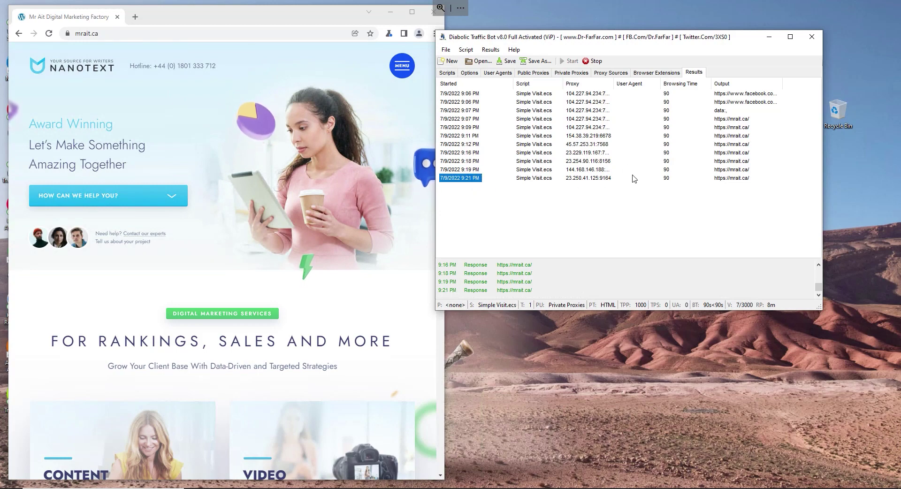
drag(627, 37, 663, 32)
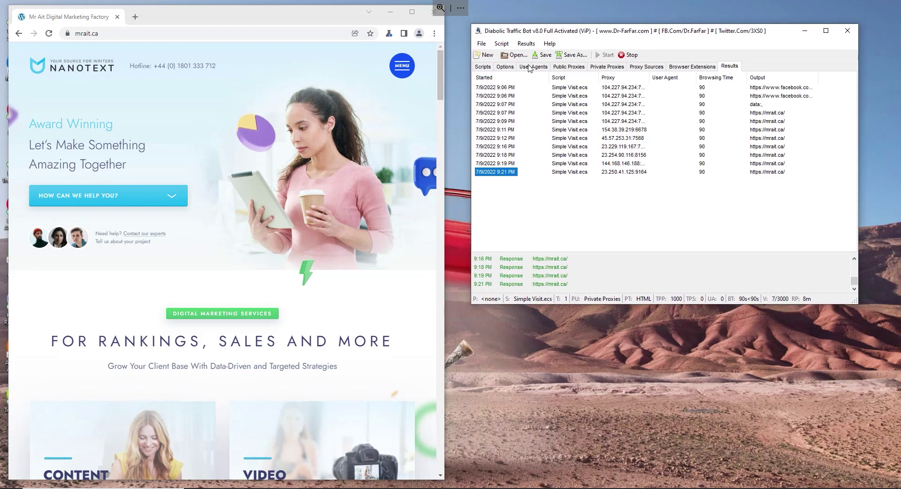
- Review the run options against the visited page and return to the referer of the Simple Visit.ecs script
click(484, 67)
click(502, 68)
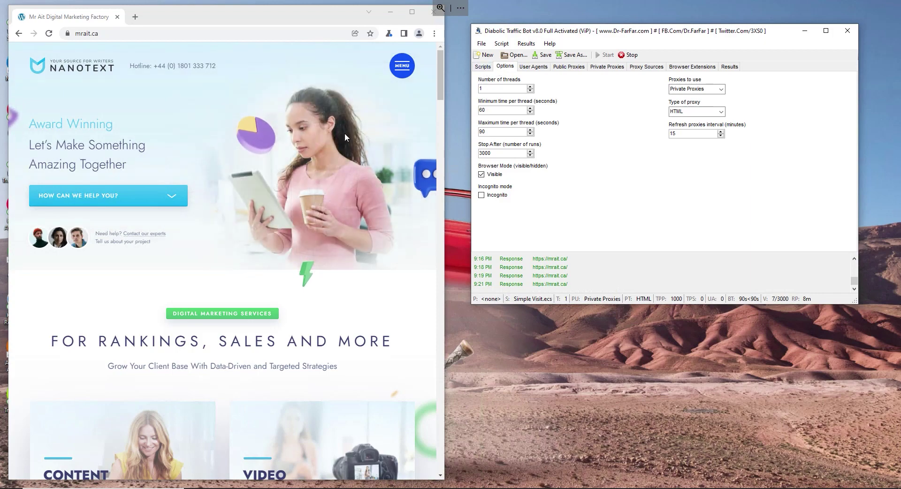
mouse_move(440, 64)
mouse_down()
mouse_move(441, 184)
mouse_move(443, 58)
mouse_up()
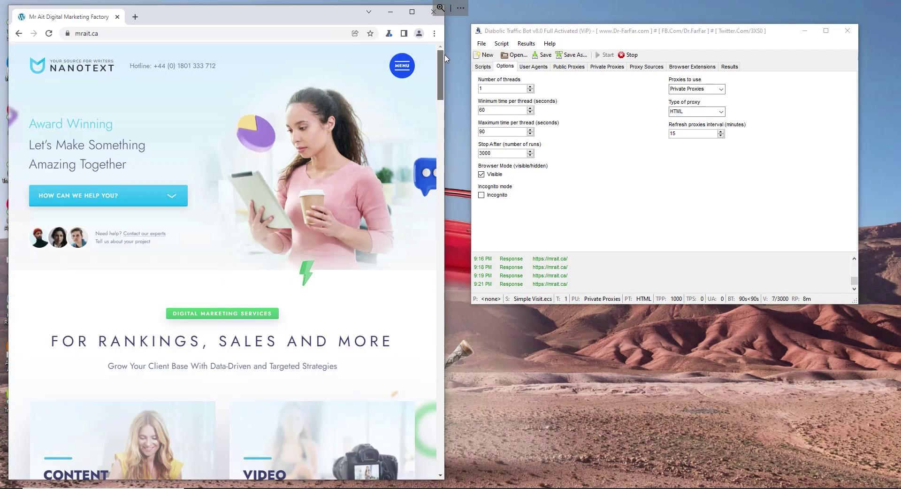
click(707, 195)
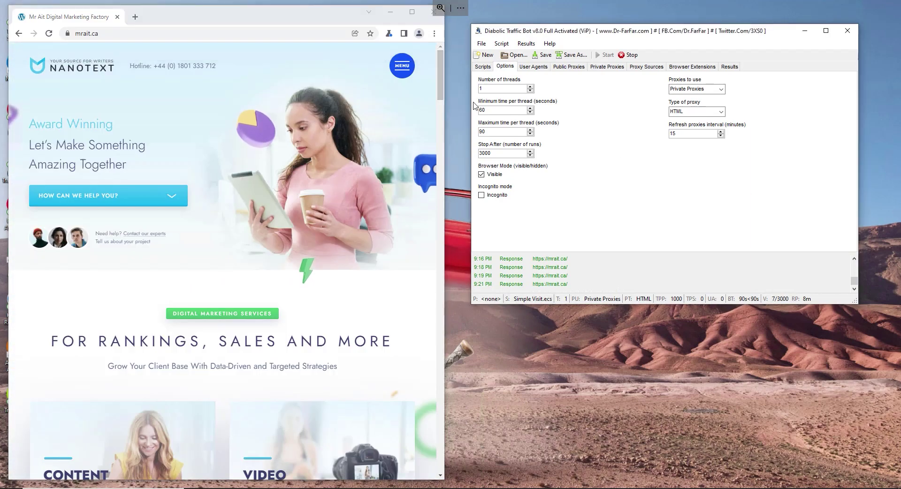
click(483, 67)
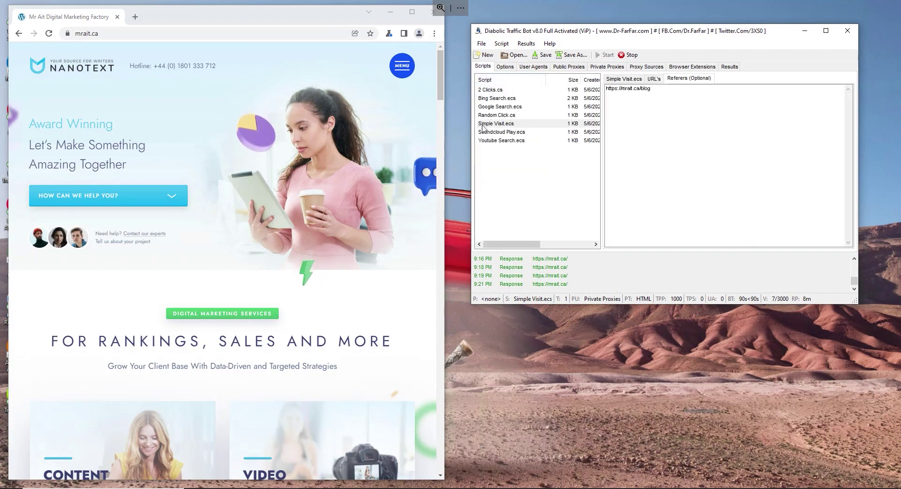
drag(623, 30, 621, 31)
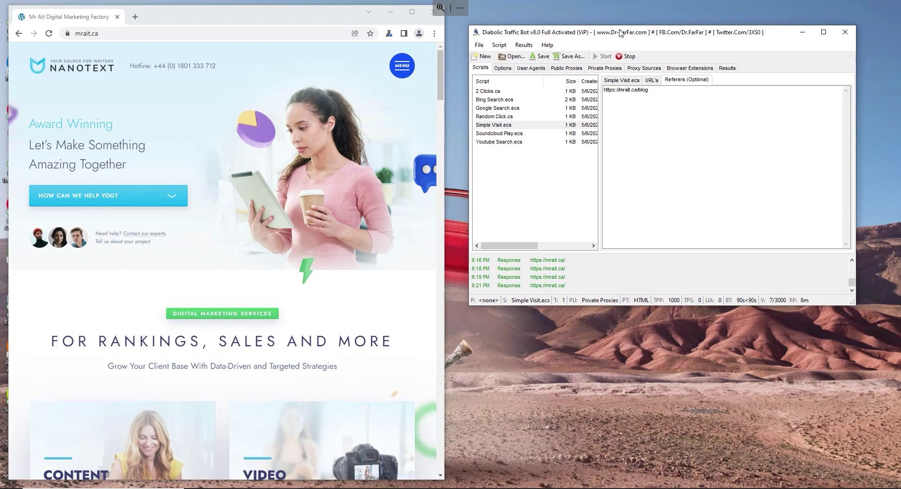